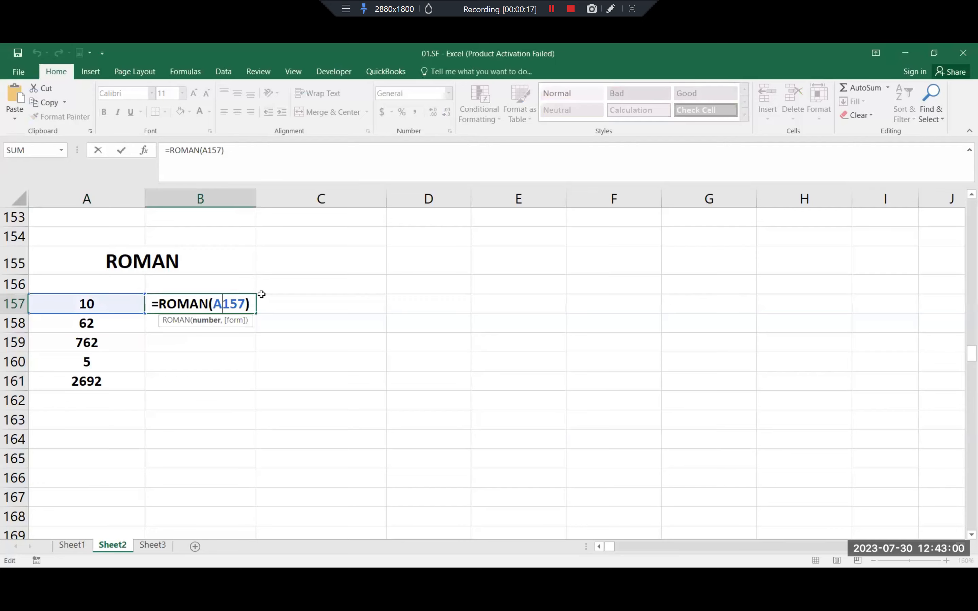
- Confirm the ROMAN formula in cell B157 and fill it down through B161
{"action": "left_click", "coordinate": [259, 300]}
{"action": "left_click", "coordinate": [251, 311]}
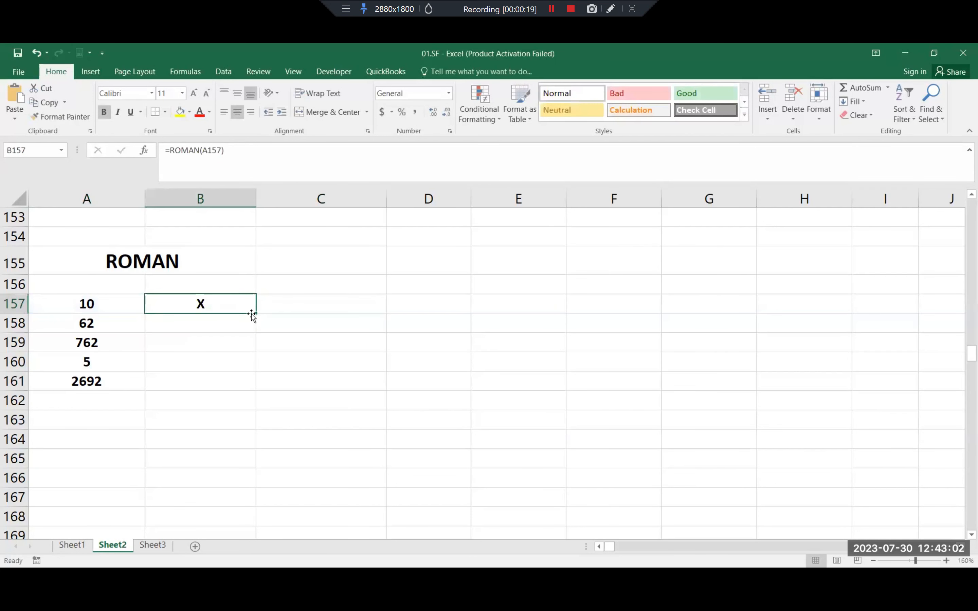
{"action": "left_click_drag", "start_coordinate": [255, 314], "coordinate": [258, 388]}
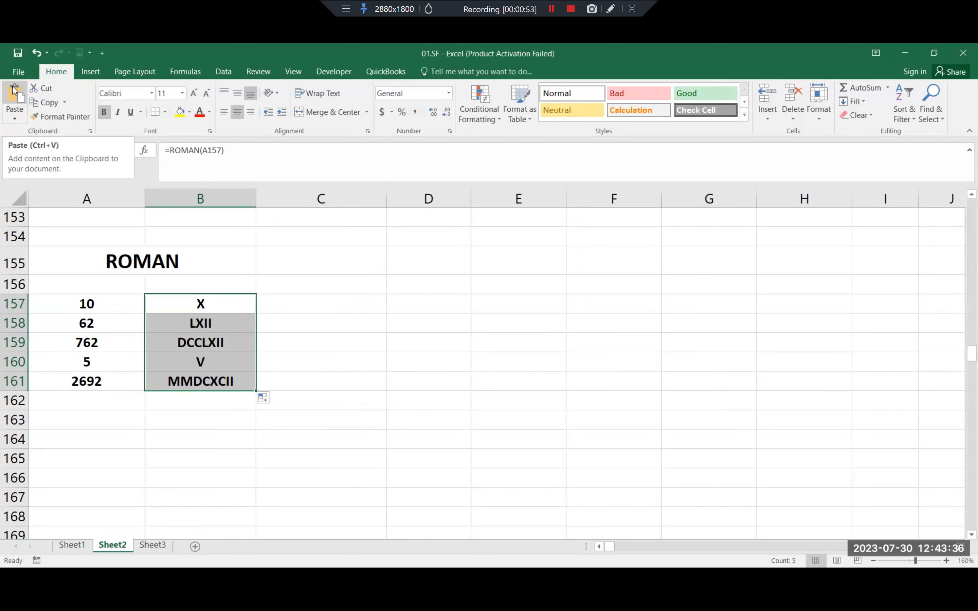
- Review the ROMAN formula in B157, leave it as it is, and select cell B159
{"action": "double_click", "coordinate": [226, 303]}
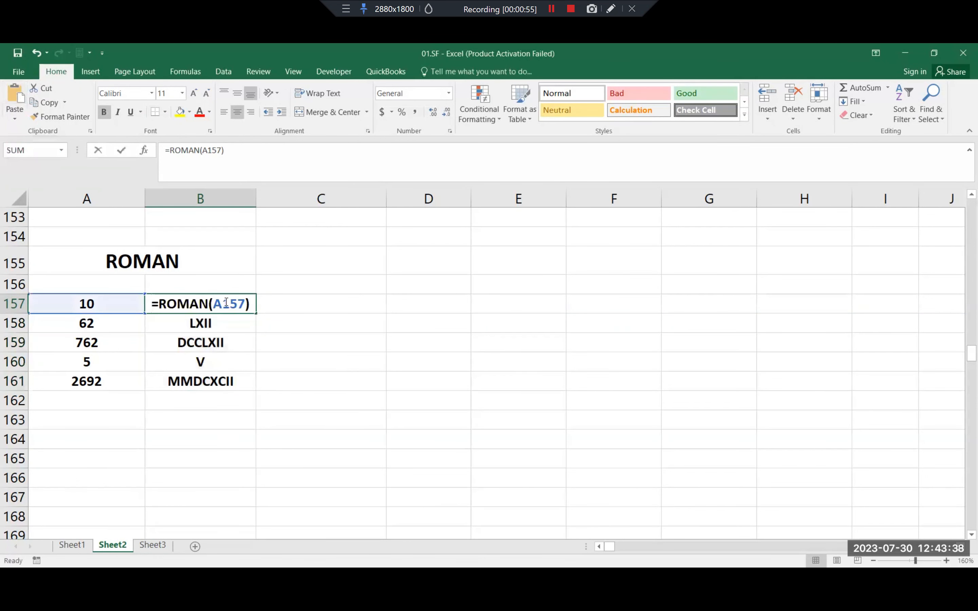
{"action": "left_click", "coordinate": [252, 303]}
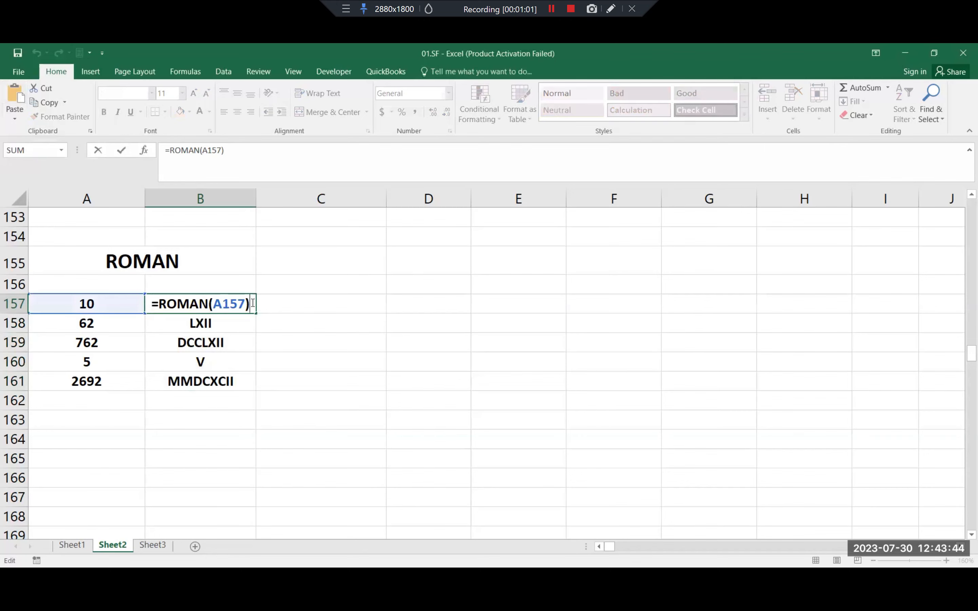
{"action": "key", "text": "Tab"}
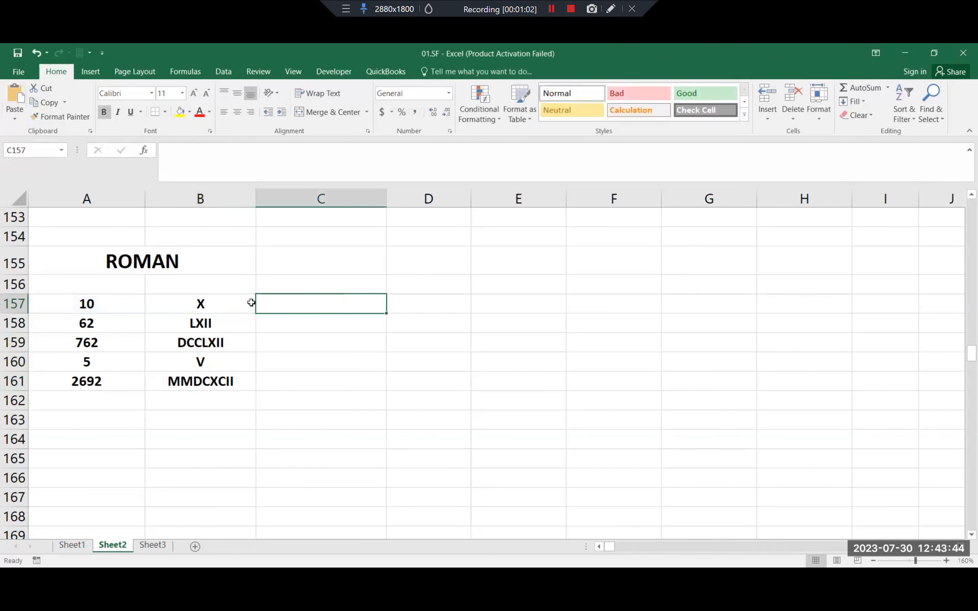
{"action": "left_click", "coordinate": [235, 345]}
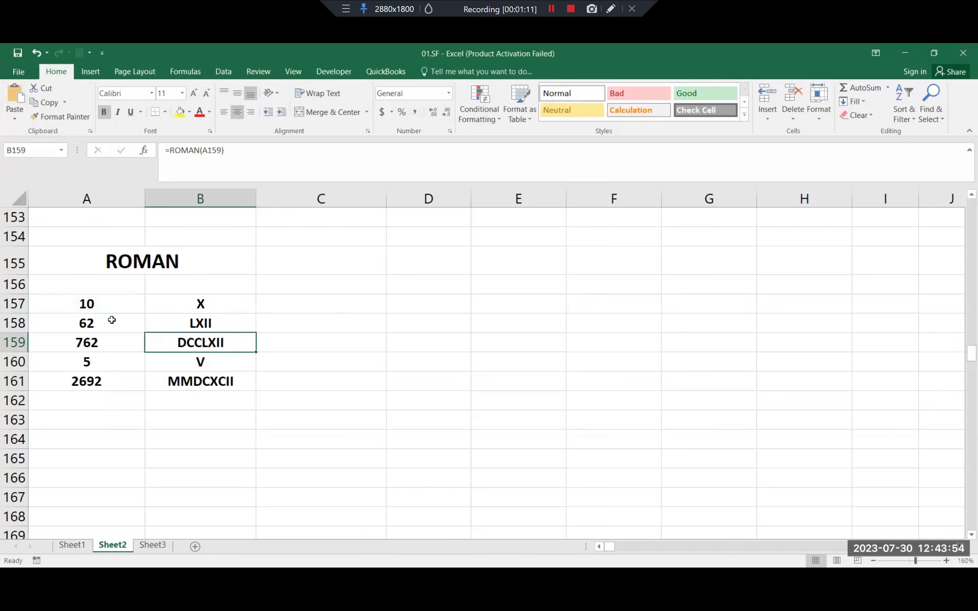
- Test the ROMAN formula by entering 500, followed by 100, in cell A157
{"action": "left_click", "coordinate": [108, 304]}
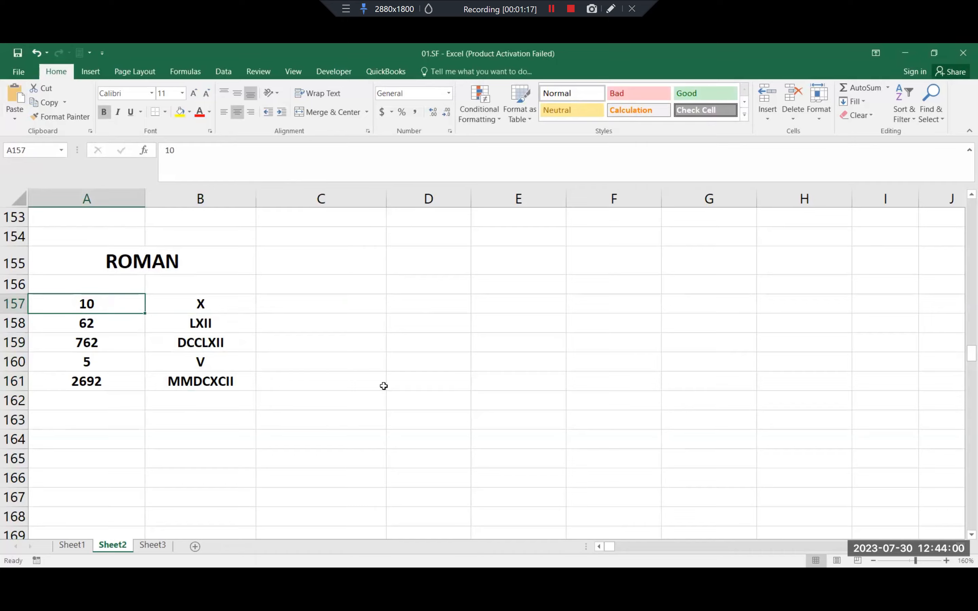
{"action": "type", "text": "500"}
{"action": "key", "text": "Return"}
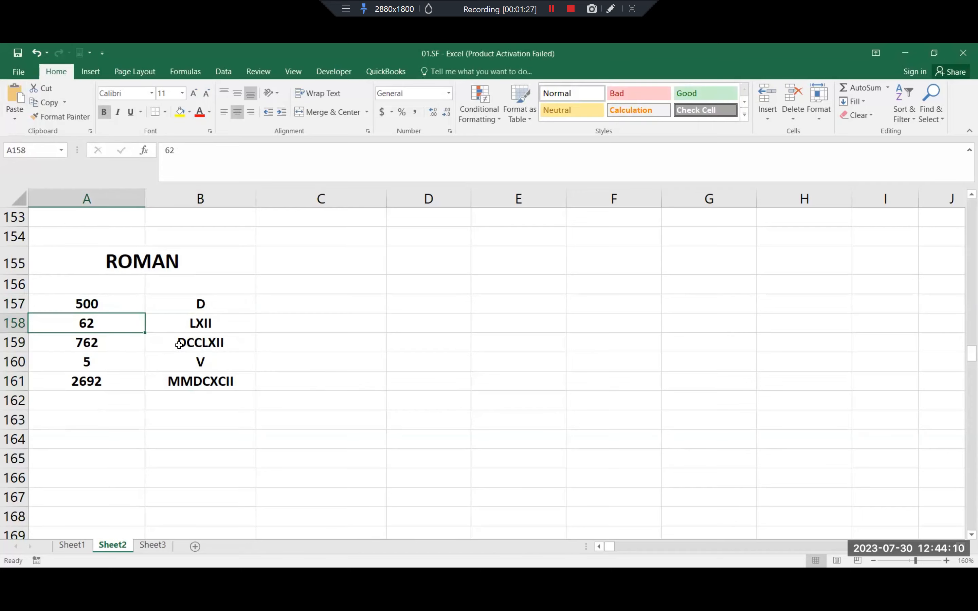
{"action": "left_click", "coordinate": [82, 301]}
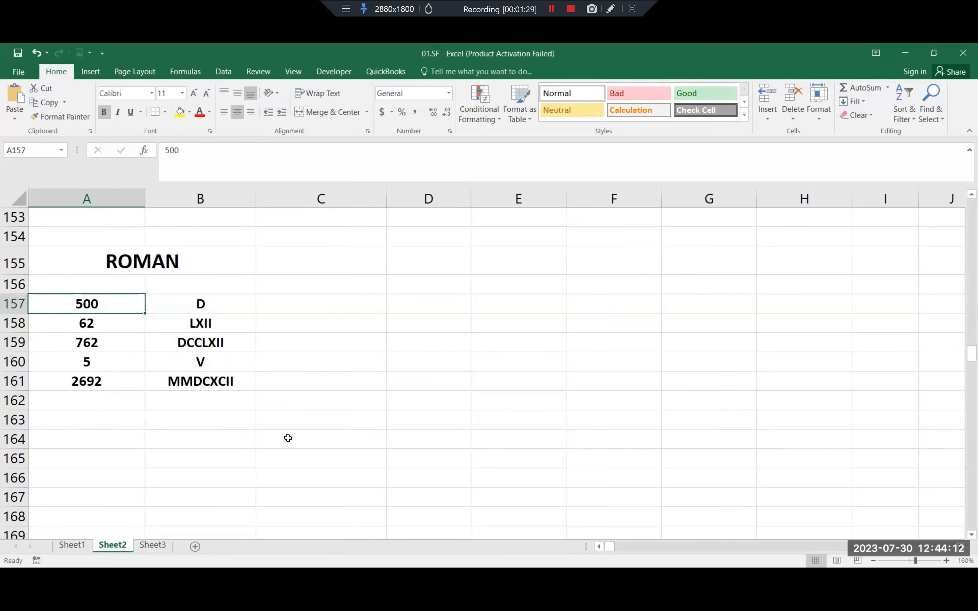
{"action": "type", "text": "100"}
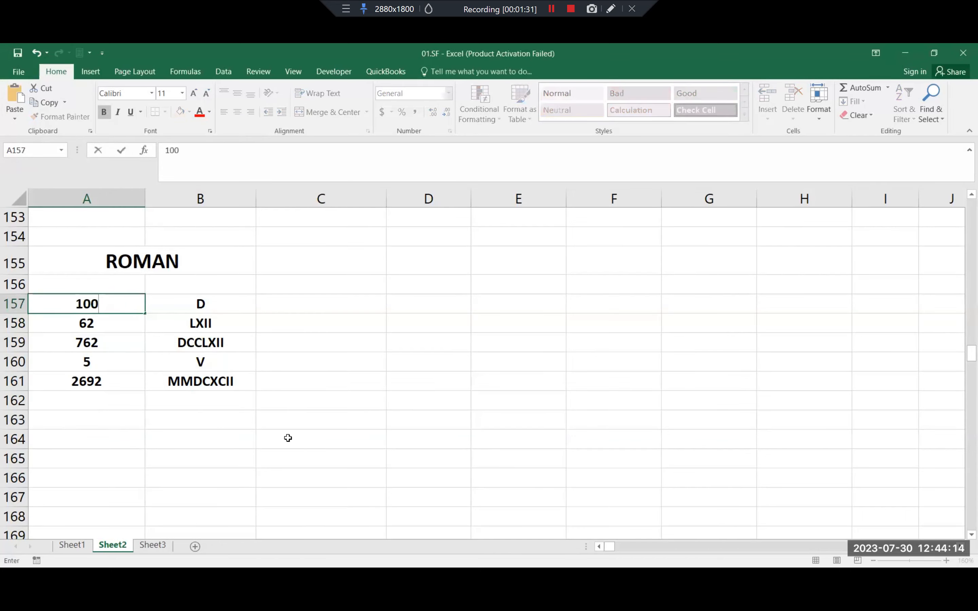
{"action": "key", "text": "Return"}
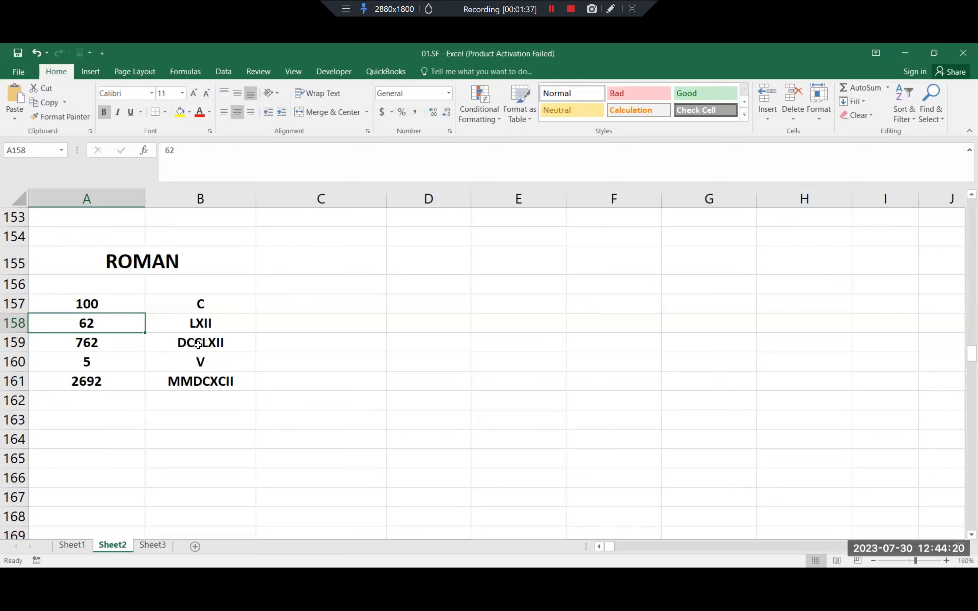
- Set the number in cell A157 to 50
{"action": "left_click", "coordinate": [102, 299]}
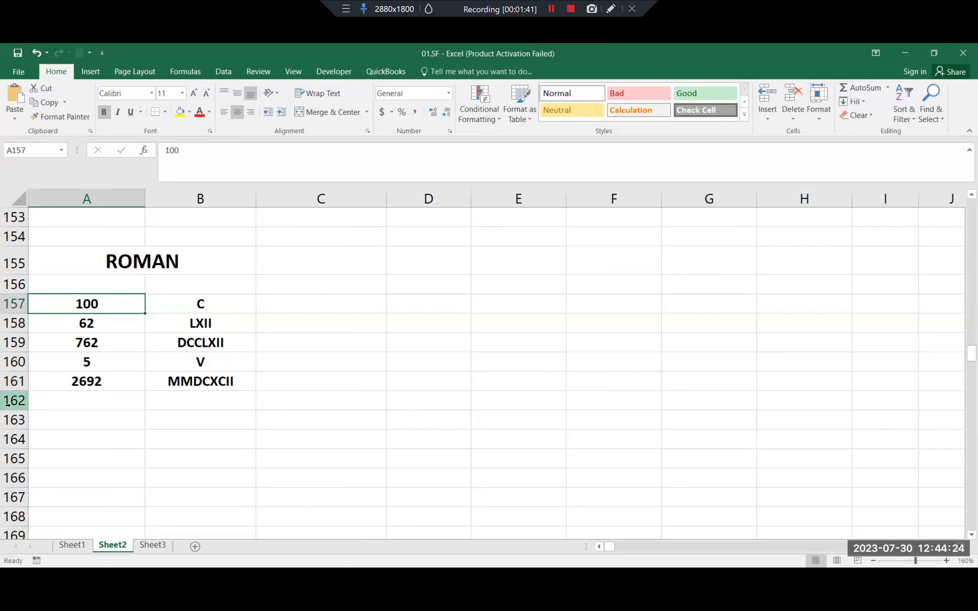
{"action": "type", "text": "50"}
{"action": "key", "text": "Return"}
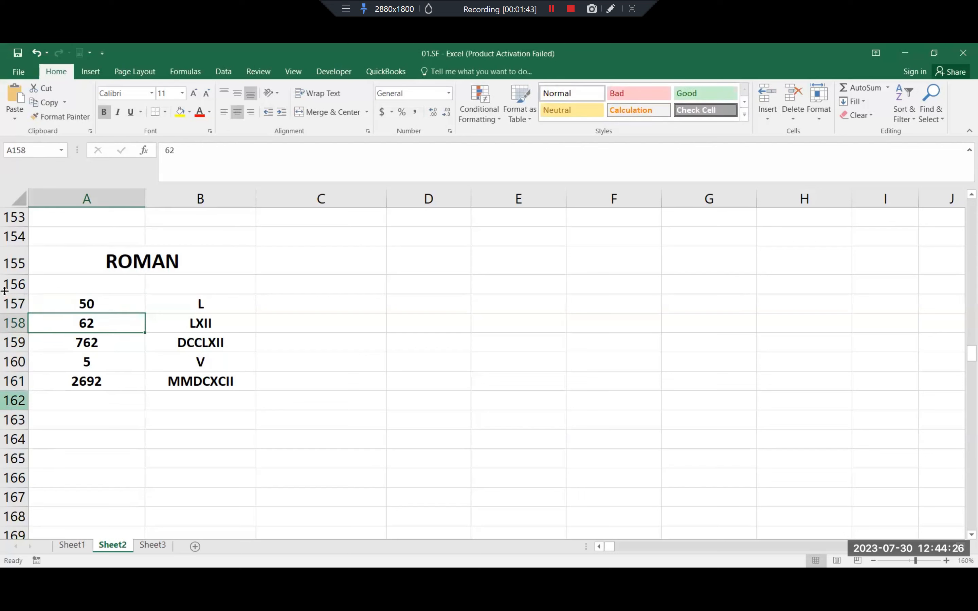
- Set the number in cell A161 to 3999 to test the upper limit of the ROMAN function
{"action": "left_click", "coordinate": [111, 341]}
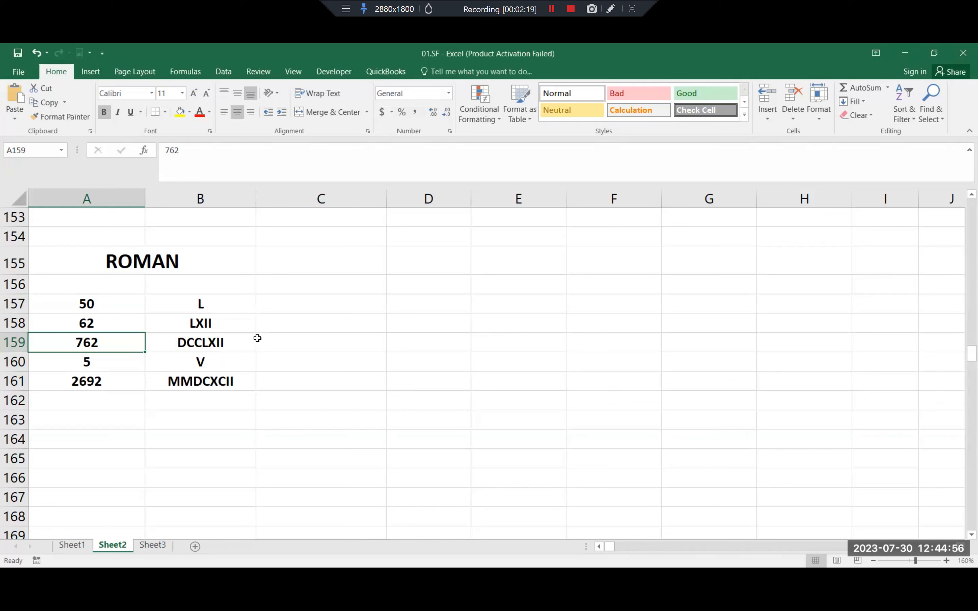
{"action": "left_click", "coordinate": [116, 386]}
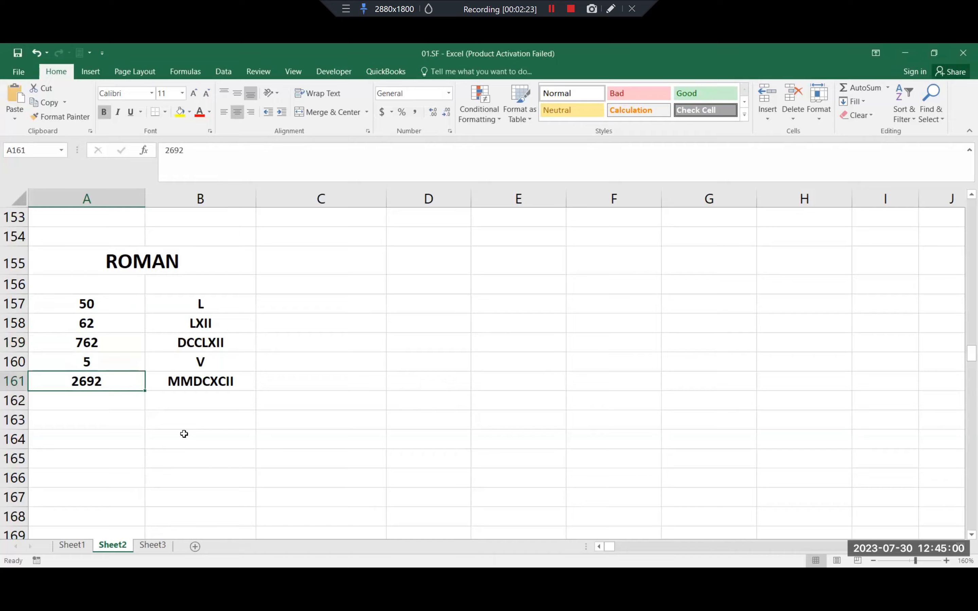
{"action": "type", "text": "3999"}
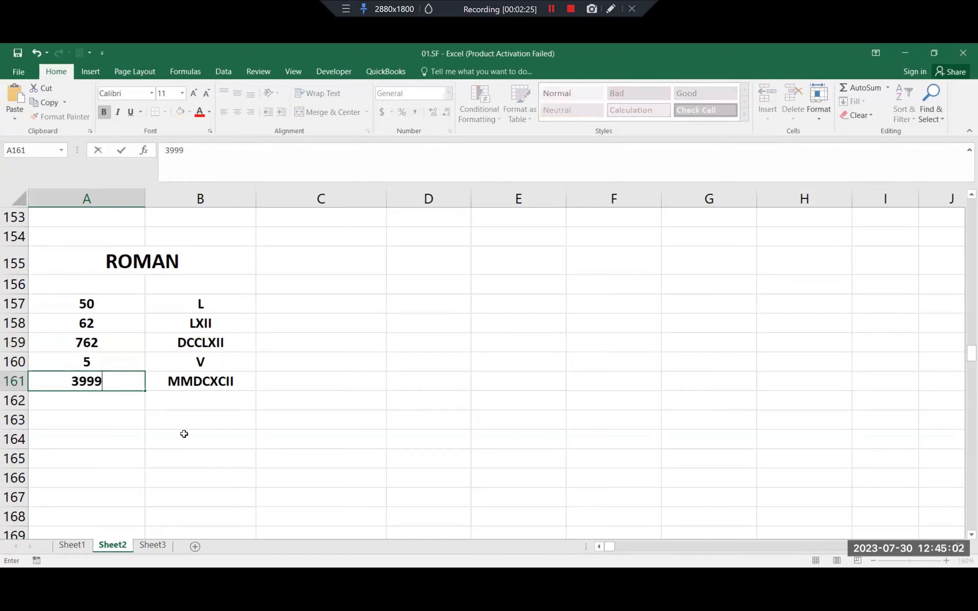
{"action": "key", "text": "Return"}
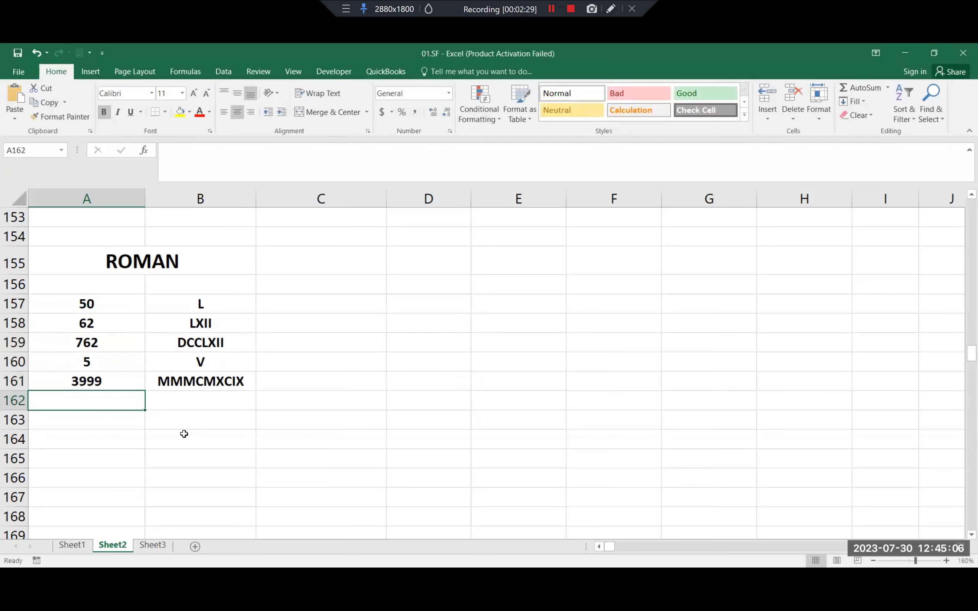
- Try 4000 in cell A161 with the ROMAN formula and undo the entry
{"action": "key", "text": "Up"}
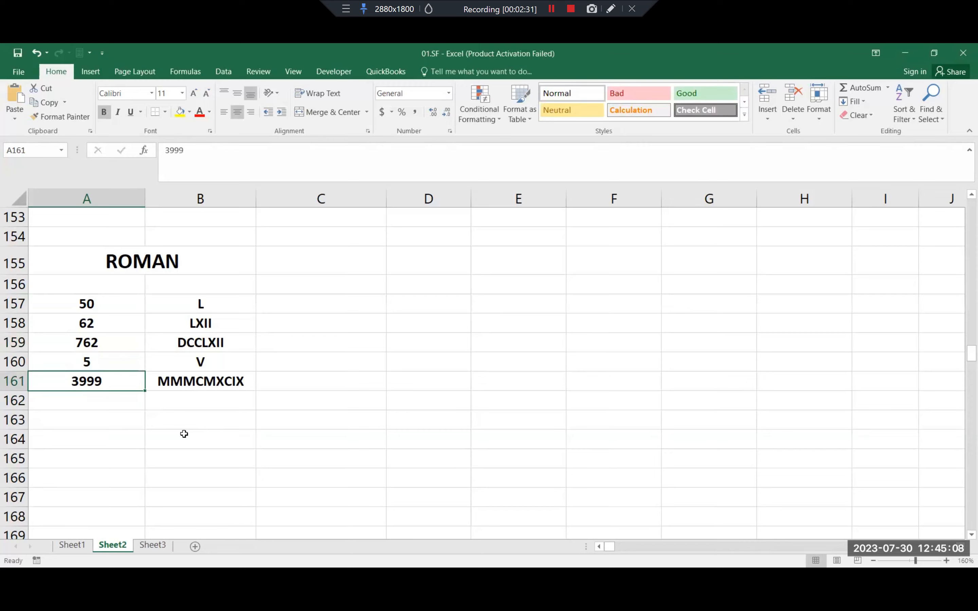
{"action": "type", "text": "4000"}
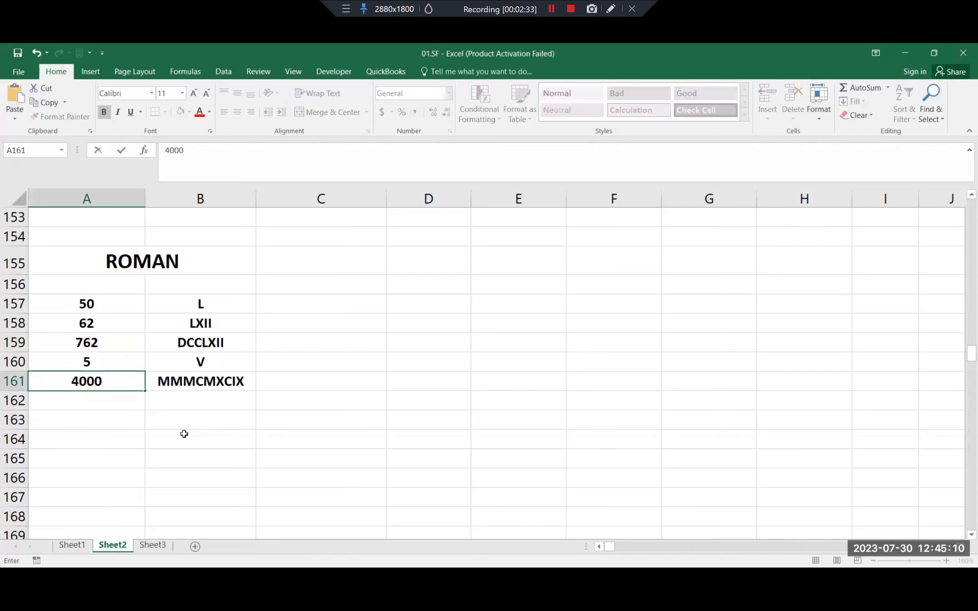
{"action": "key", "text": "Return"}
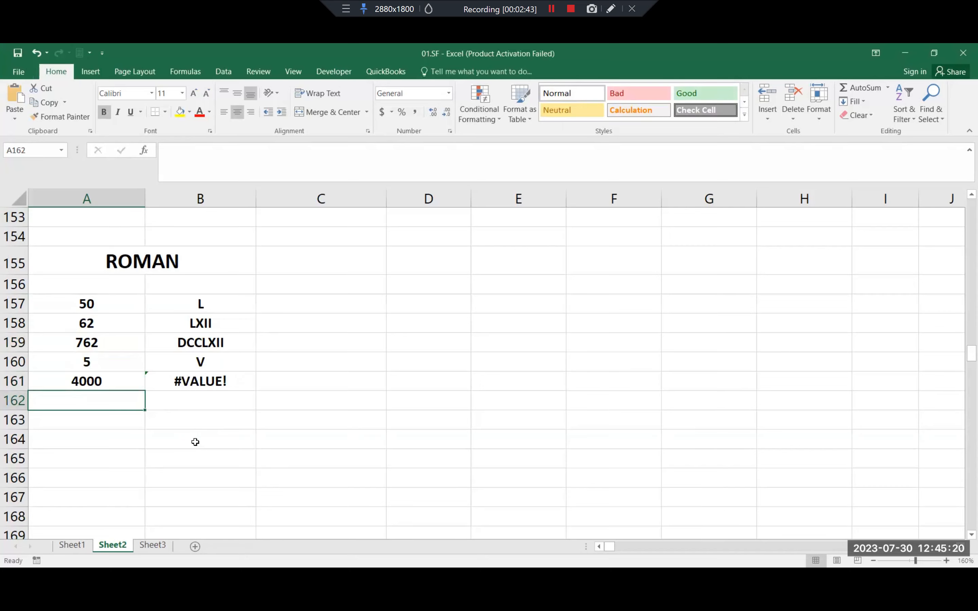
{"action": "key", "text": "ctrl+z"}
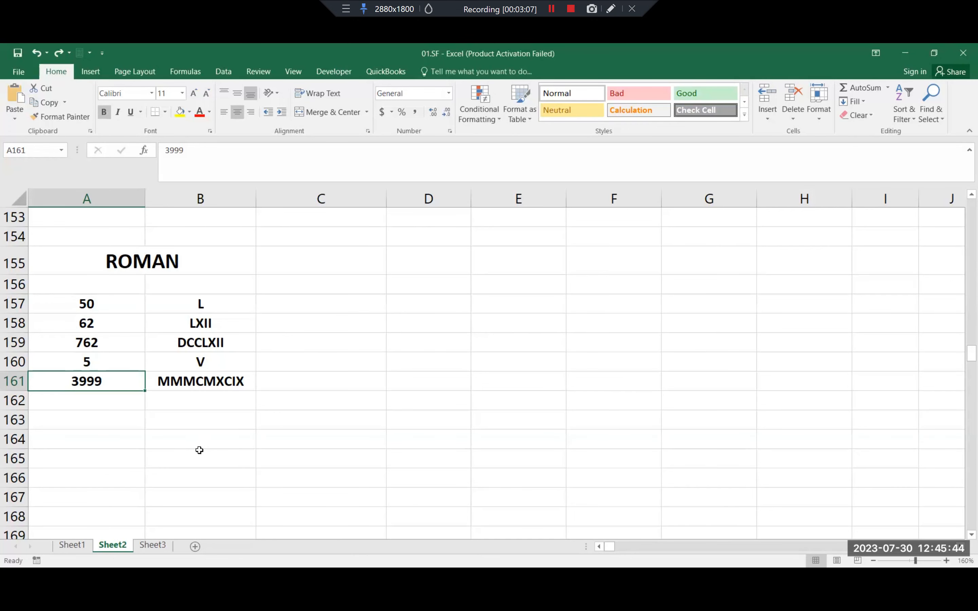
- Go to the EXACT section and examine the two values to compare in A181 and B181
{"action": "scroll", "coordinate": [206, 450], "scroll_direction": "down", "scroll_amount": 1}
{"action": "scroll", "coordinate": [206, 450], "scroll_direction": "down", "scroll_amount": 6}
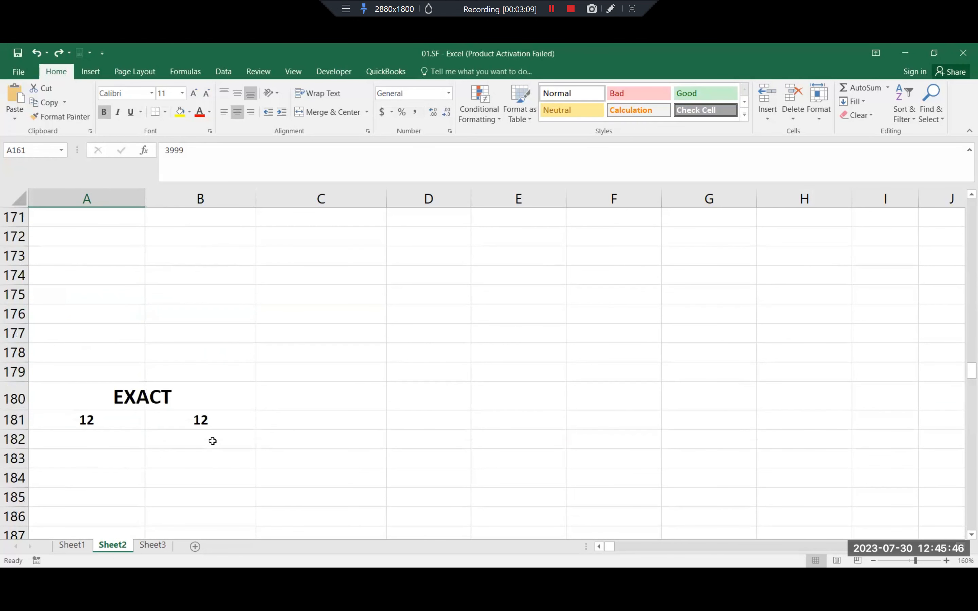
{"action": "scroll", "coordinate": [212, 439], "scroll_direction": "down", "scroll_amount": 2}
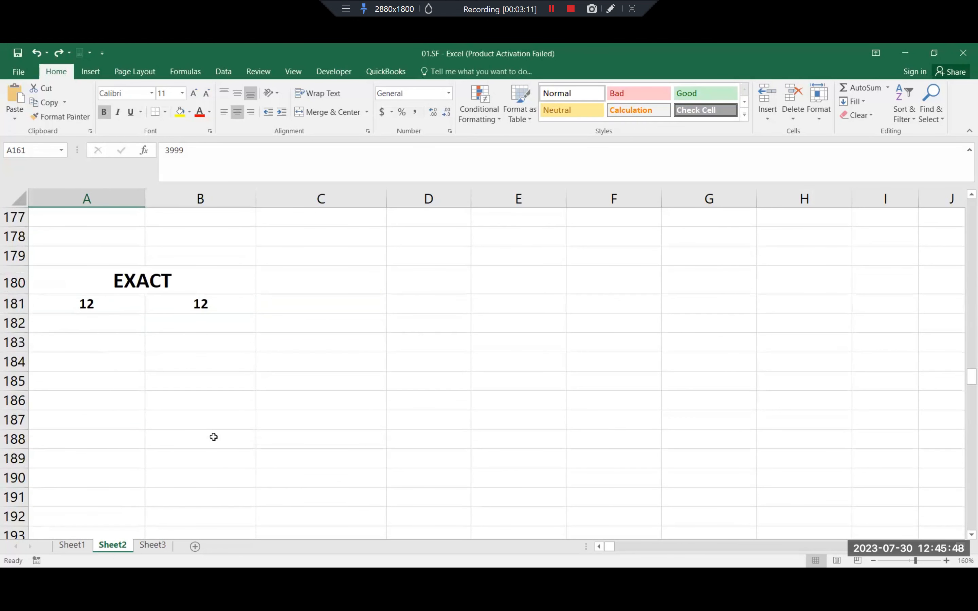
{"action": "left_click", "coordinate": [327, 367]}
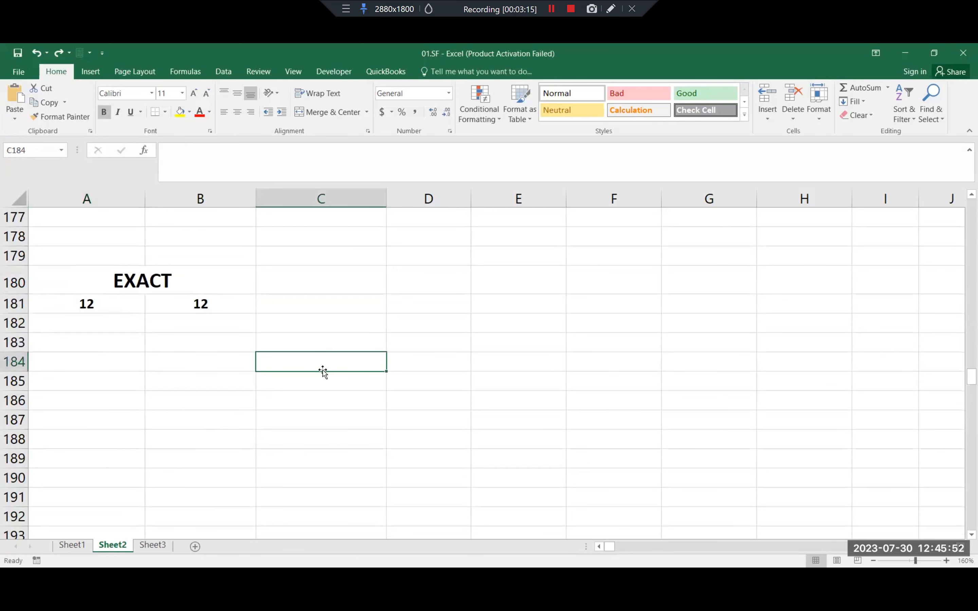
{"action": "scroll", "coordinate": [323, 371], "scroll_direction": "down", "scroll_amount": 1}
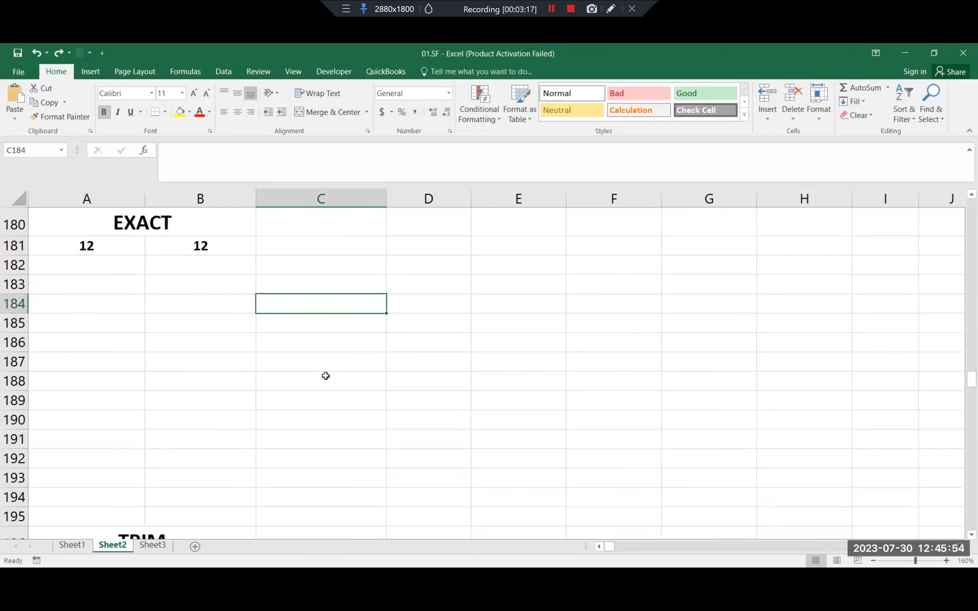
{"action": "scroll", "coordinate": [327, 375], "scroll_direction": "up", "scroll_amount": 1}
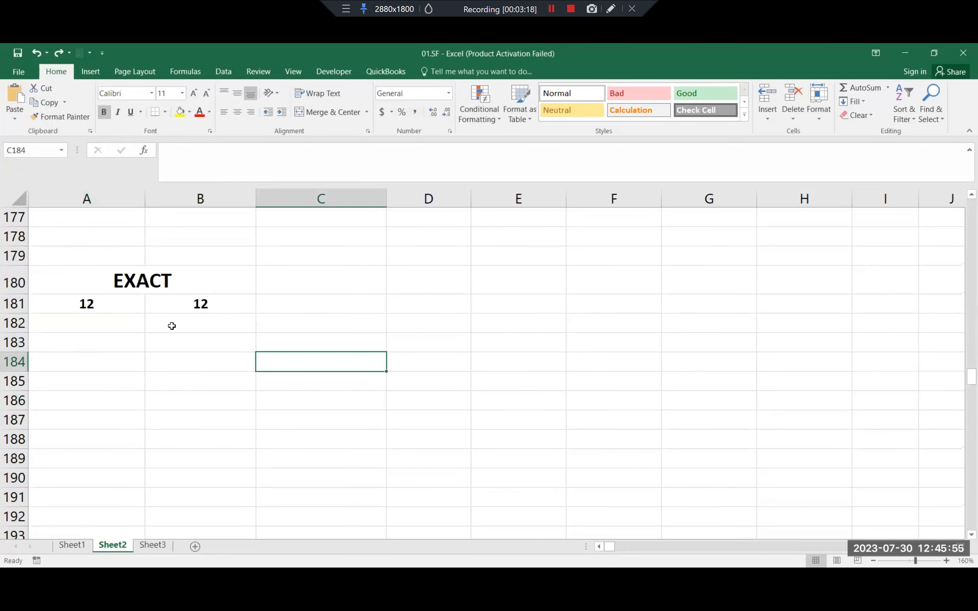
{"action": "left_click", "coordinate": [117, 319]}
{"action": "left_click", "coordinate": [200, 303]}
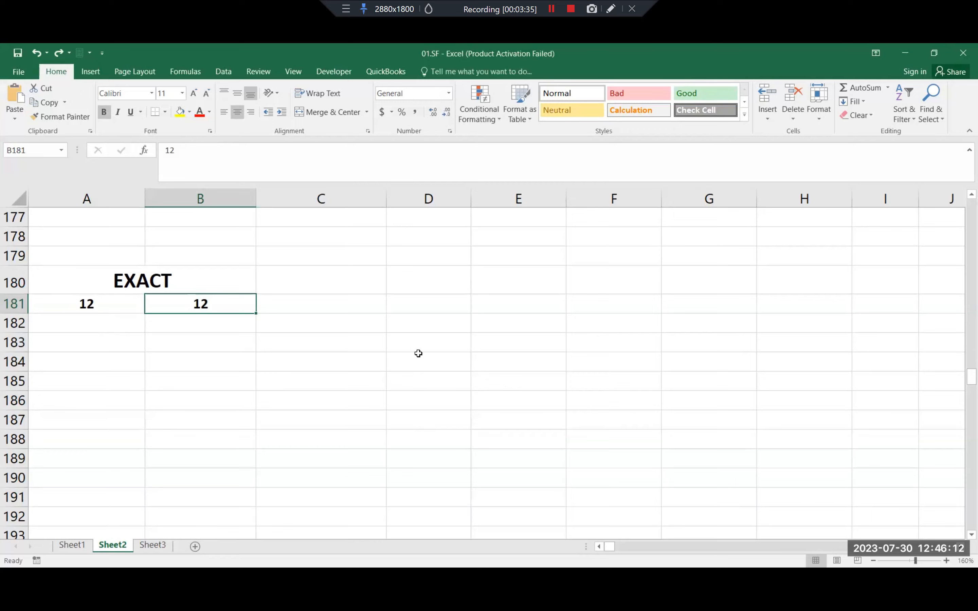
- Enter the comparison formula =A181=B181 in cell C184
{"action": "left_click", "coordinate": [367, 366]}
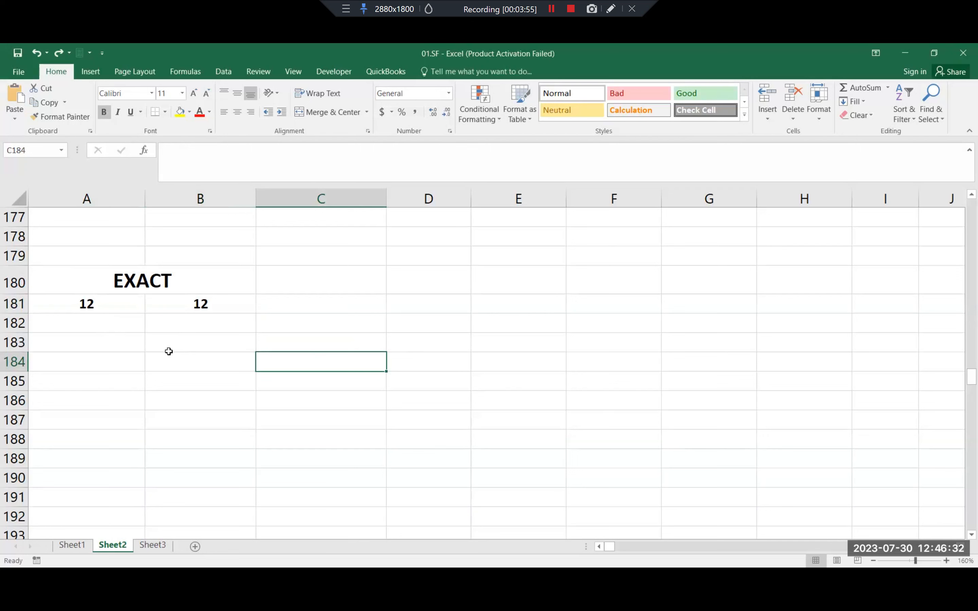
{"action": "type", "text": "="}
{"action": "left_click", "coordinate": [125, 308]}
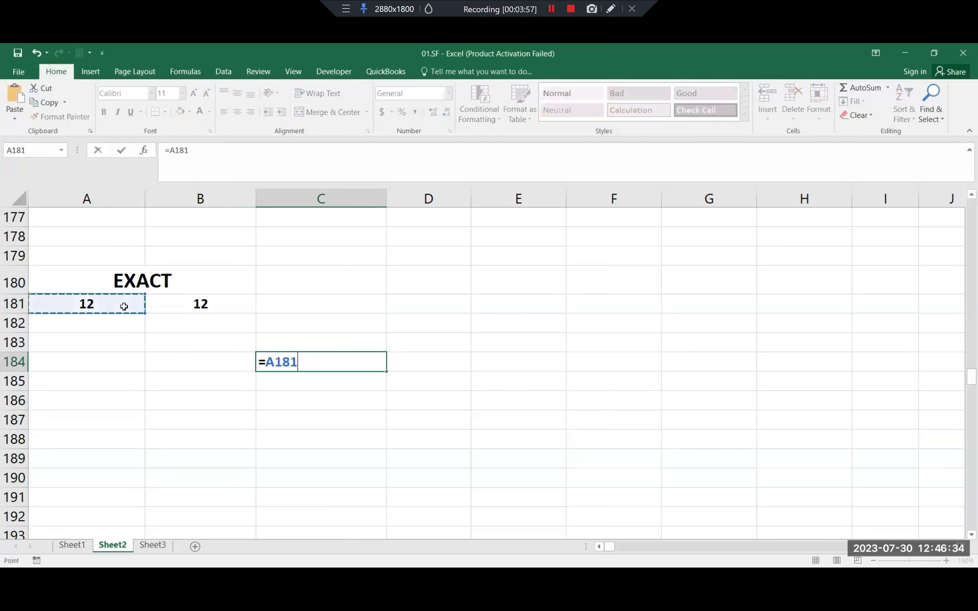
{"action": "type", "text": "="}
{"action": "left_click", "coordinate": [177, 299]}
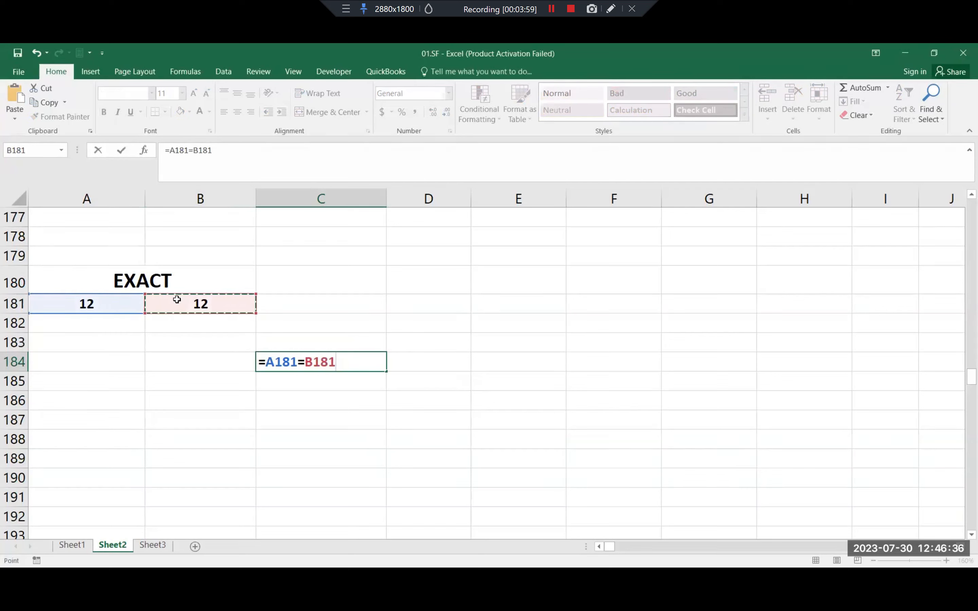
{"action": "key", "text": "Return"}
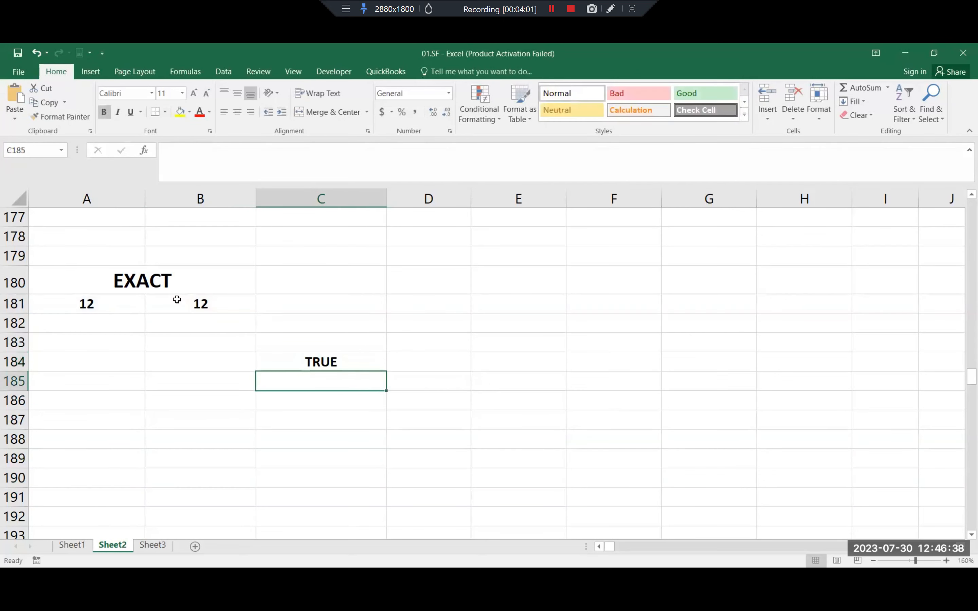
- Test the comparison formula by entering 21 in cell B181, and undo the change
{"action": "left_click", "coordinate": [202, 300]}
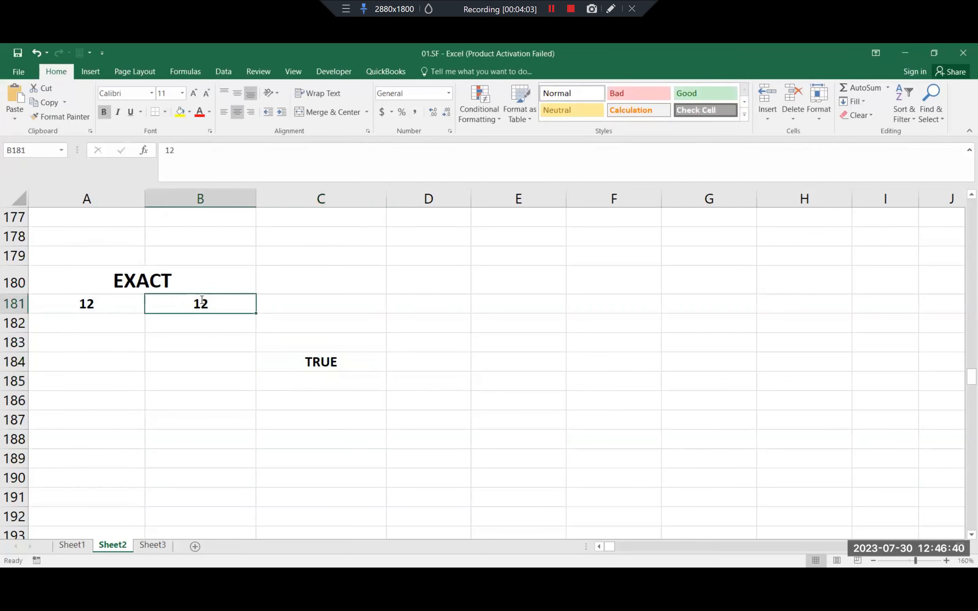
{"action": "type", "text": "21"}
{"action": "key", "text": "Return"}
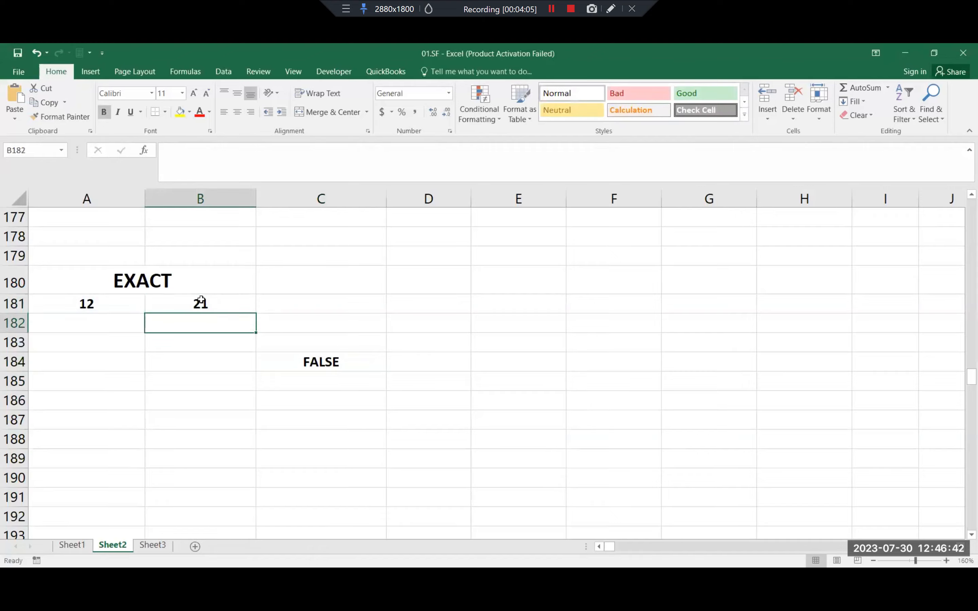
{"action": "key", "text": "ctrl+z"}
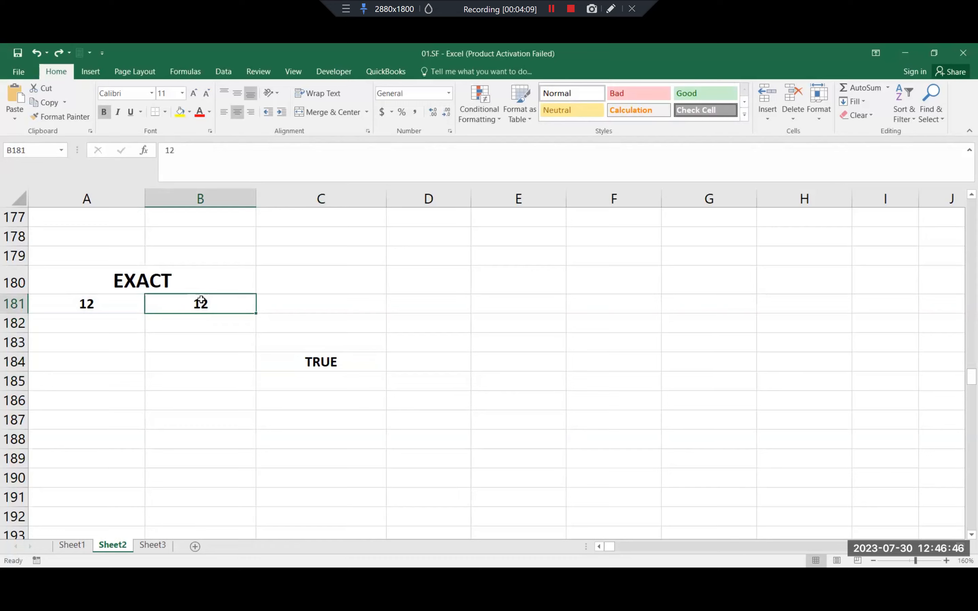
- Check the comparison formula in cell C184, and clear it from the cell
{"action": "double_click", "coordinate": [354, 367]}
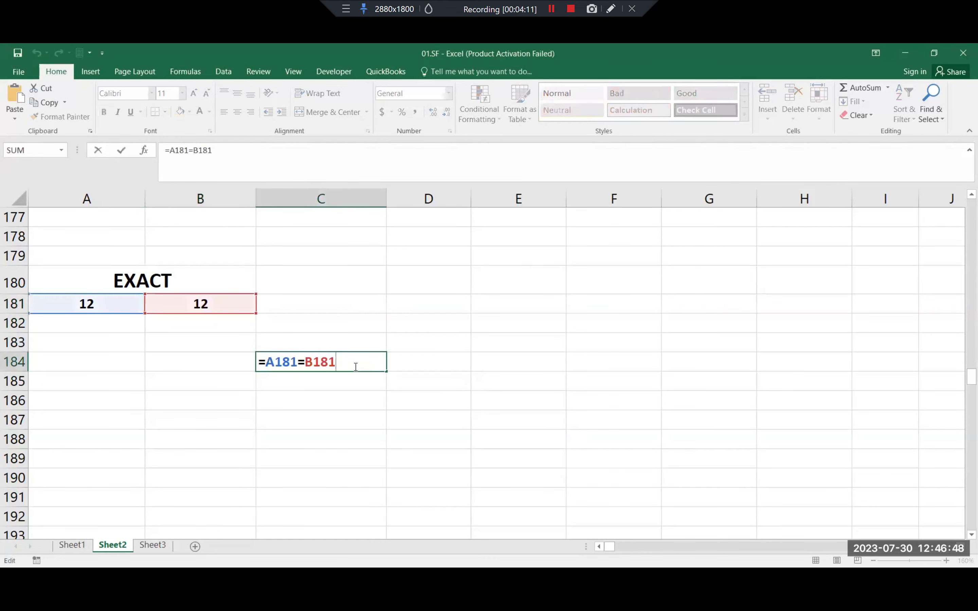
{"action": "key", "text": "Escape"}
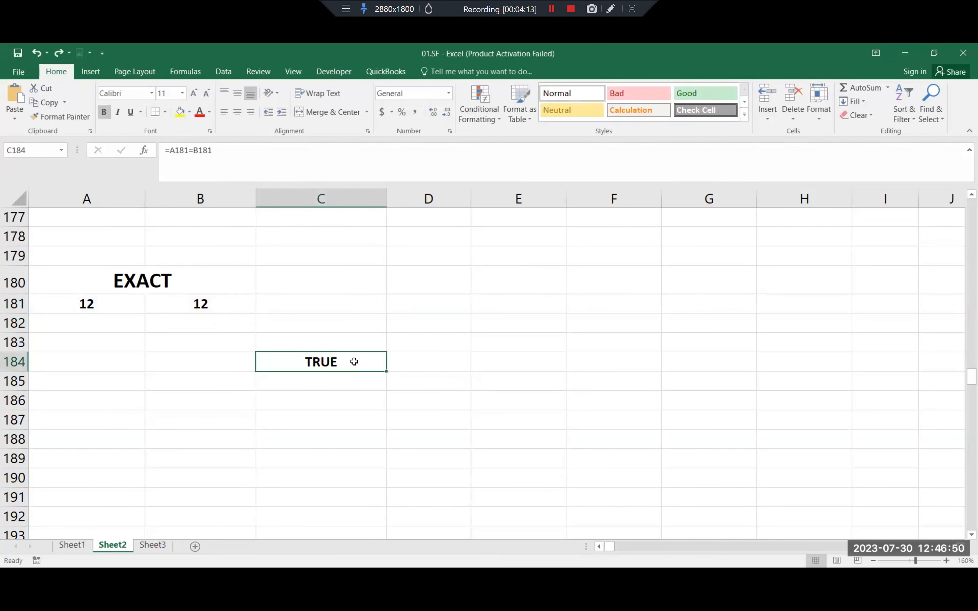
{"action": "key", "text": "Delete"}
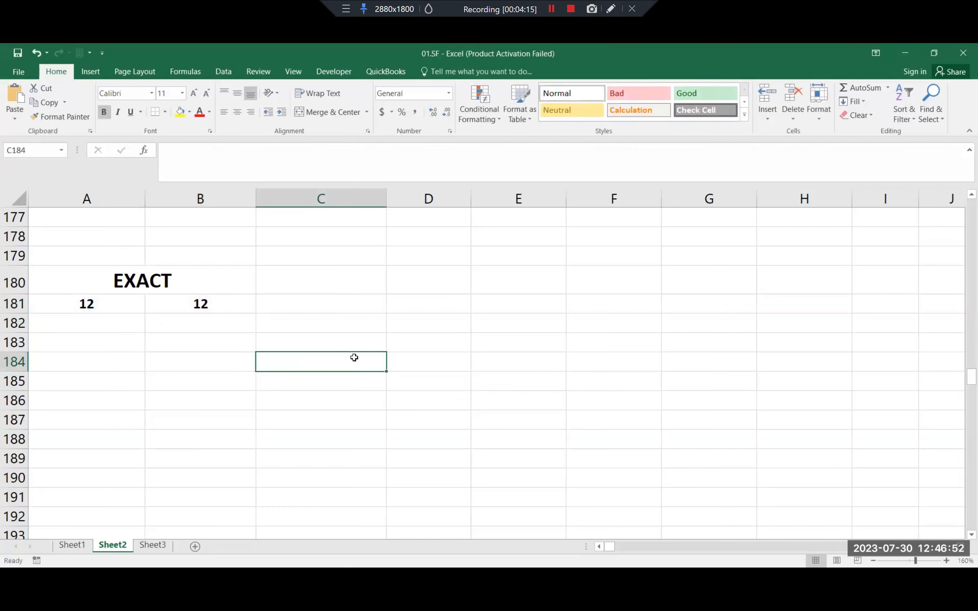
- Enter the formula =EXACT(A181,B181) in cell C184 to compare the two values
{"action": "left_click", "coordinate": [362, 341]}
{"action": "left_click", "coordinate": [349, 359]}
{"action": "type", "text": "=E"}
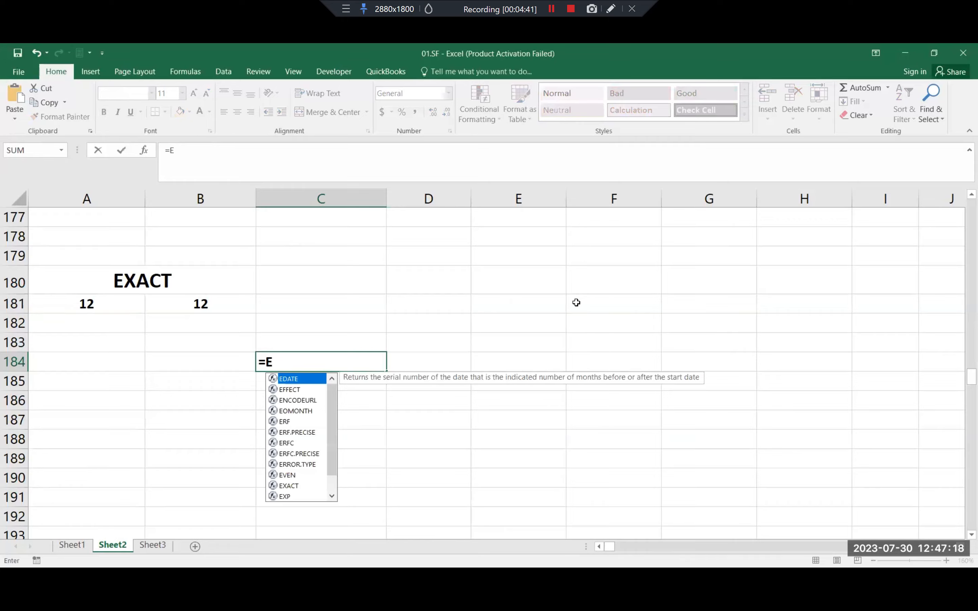
{"action": "type", "text": "XACT("}
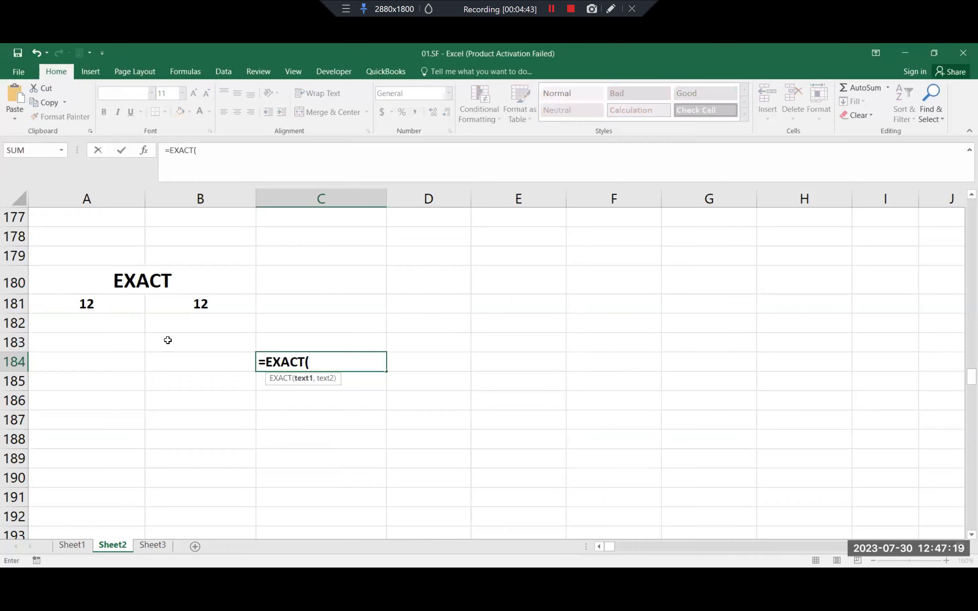
{"action": "left_click", "coordinate": [97, 303]}
{"action": "type", "text": ","}
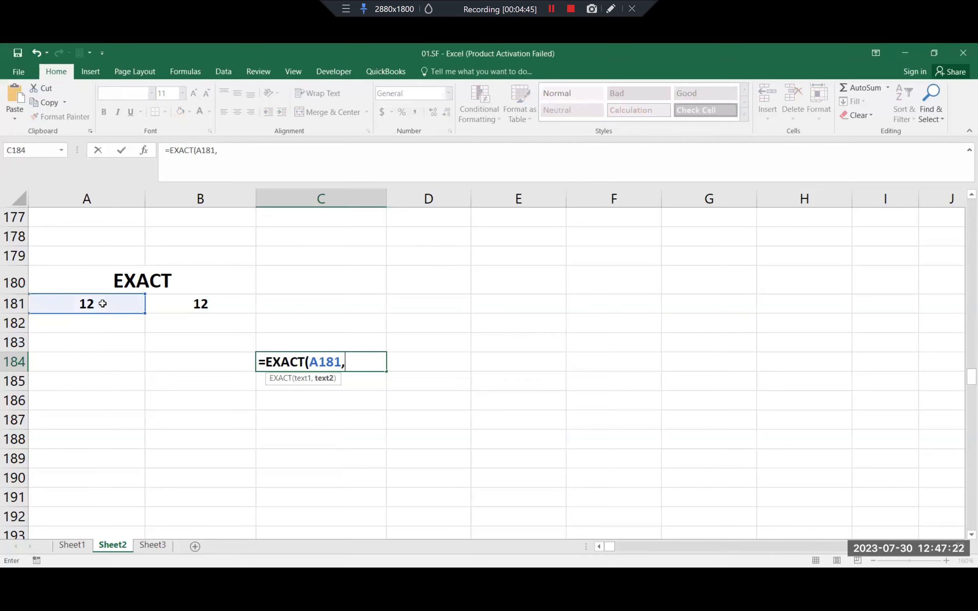
{"action": "left_click", "coordinate": [201, 305]}
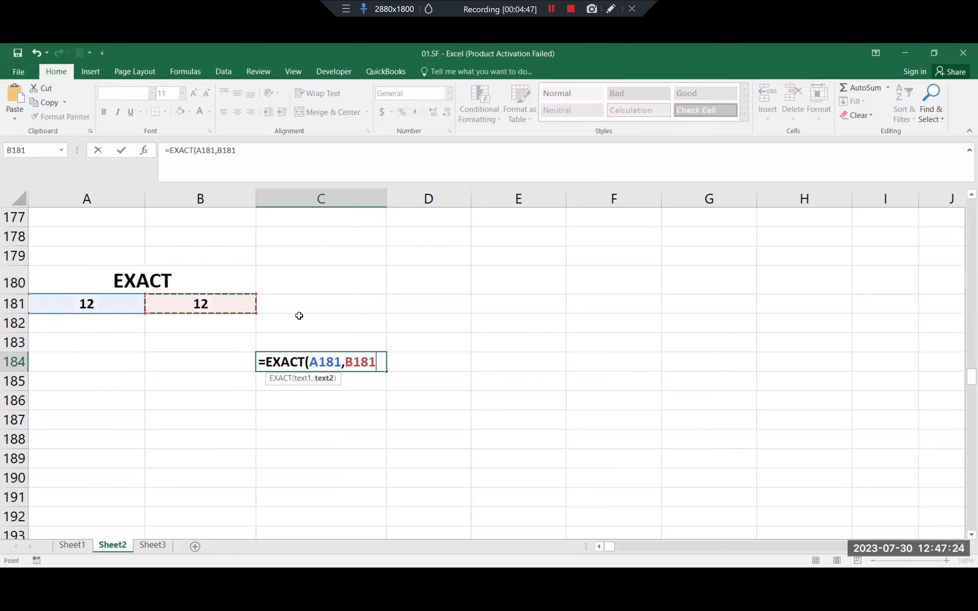
{"action": "type", "text": ")"}
{"action": "key", "text": "Return"}
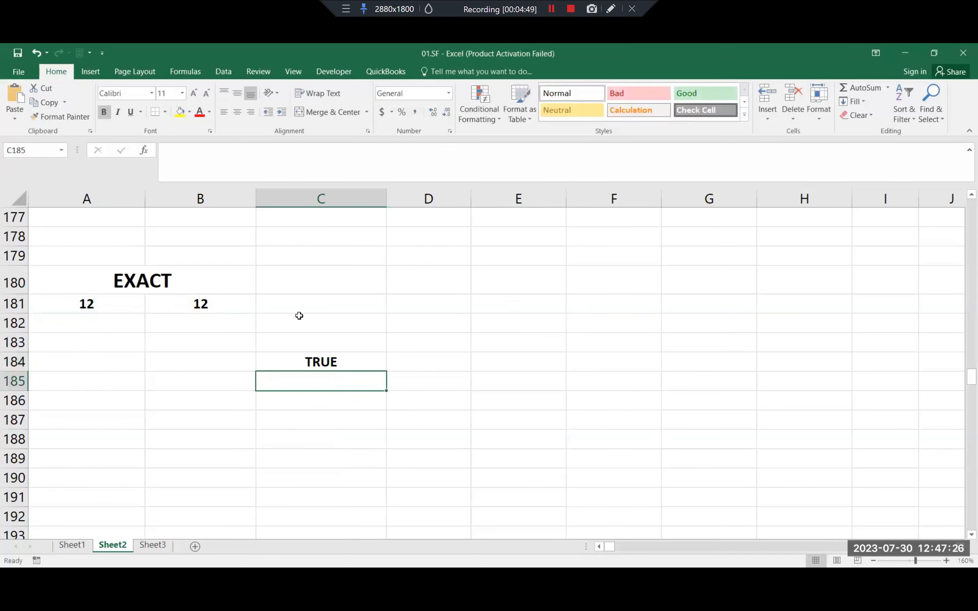
- Test the EXACT formula by entering 52 in cell B181, review the formula in C184, and undo the change
{"action": "left_click", "coordinate": [224, 310]}
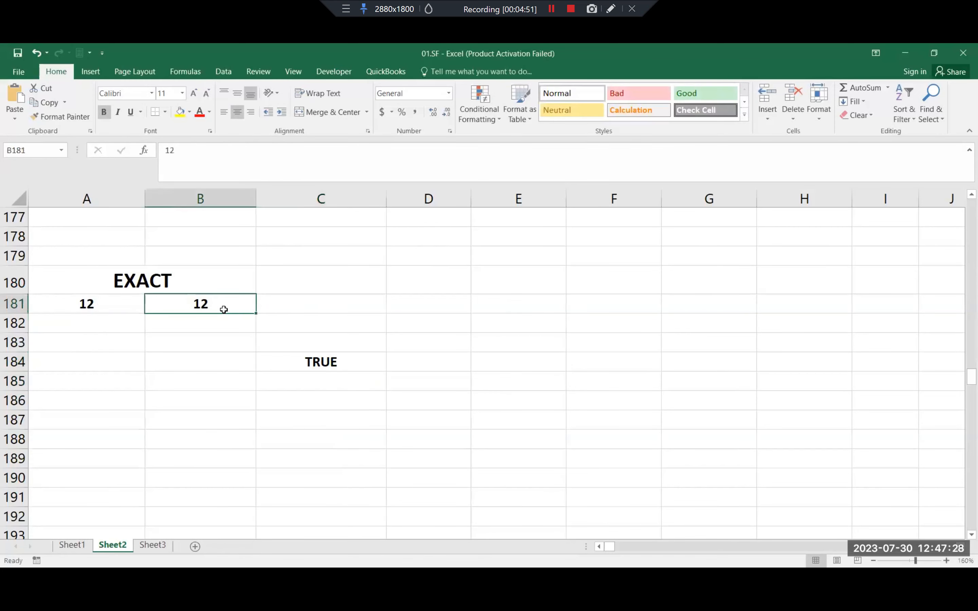
{"action": "type", "text": "52"}
{"action": "key", "text": "Return"}
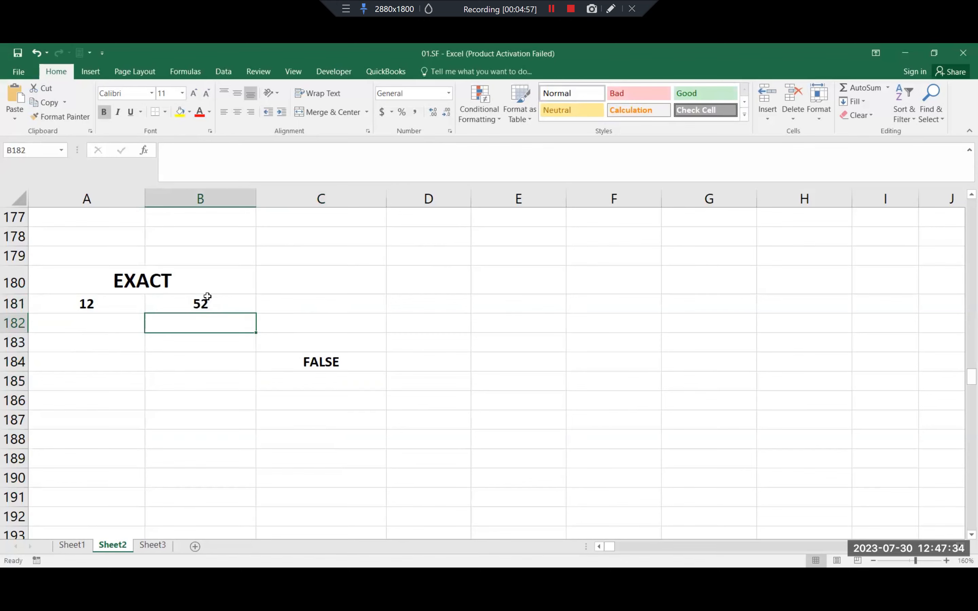
{"action": "double_click", "coordinate": [367, 361]}
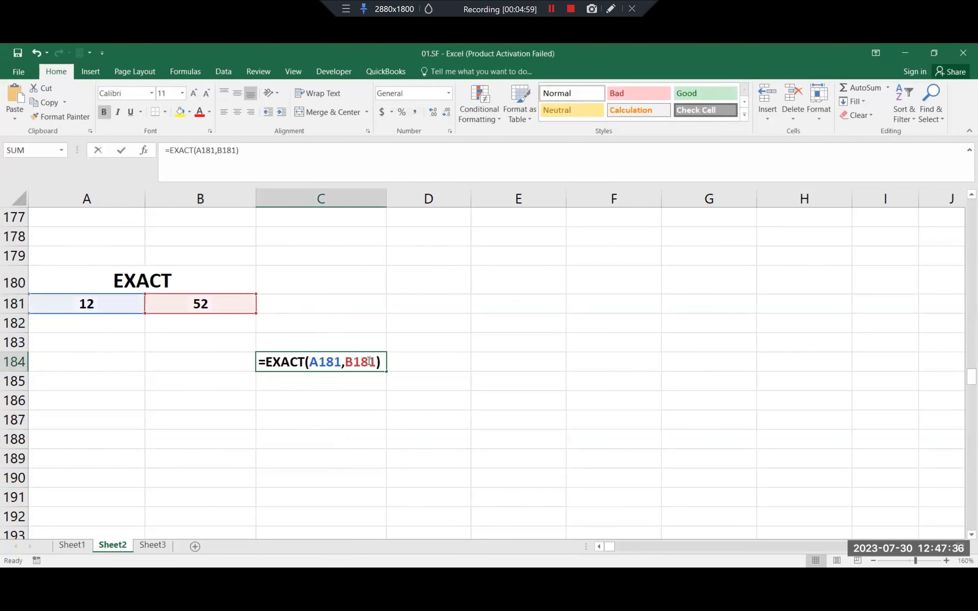
{"action": "left_click", "coordinate": [384, 359]}
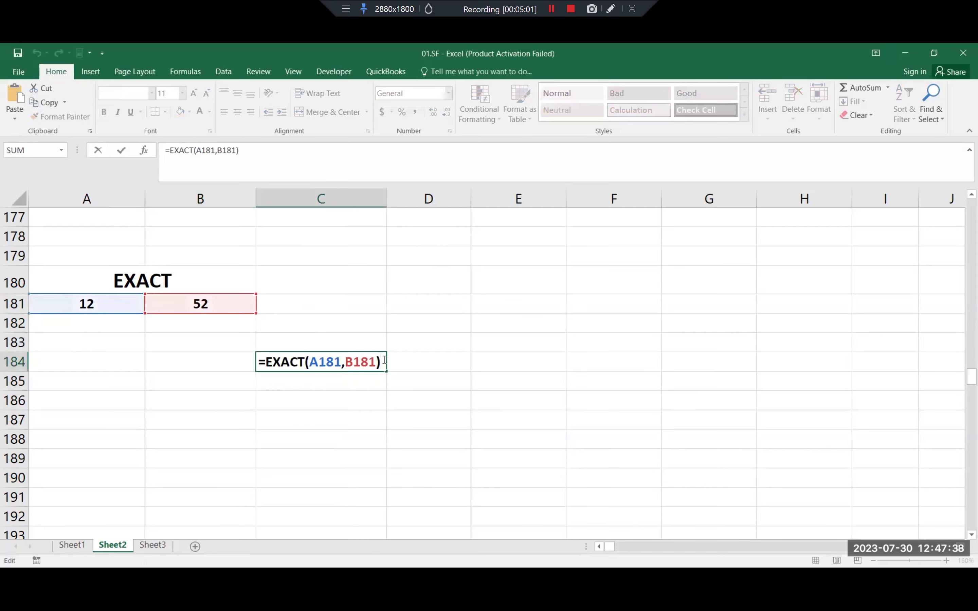
{"action": "key", "text": "ctrl+Return"}
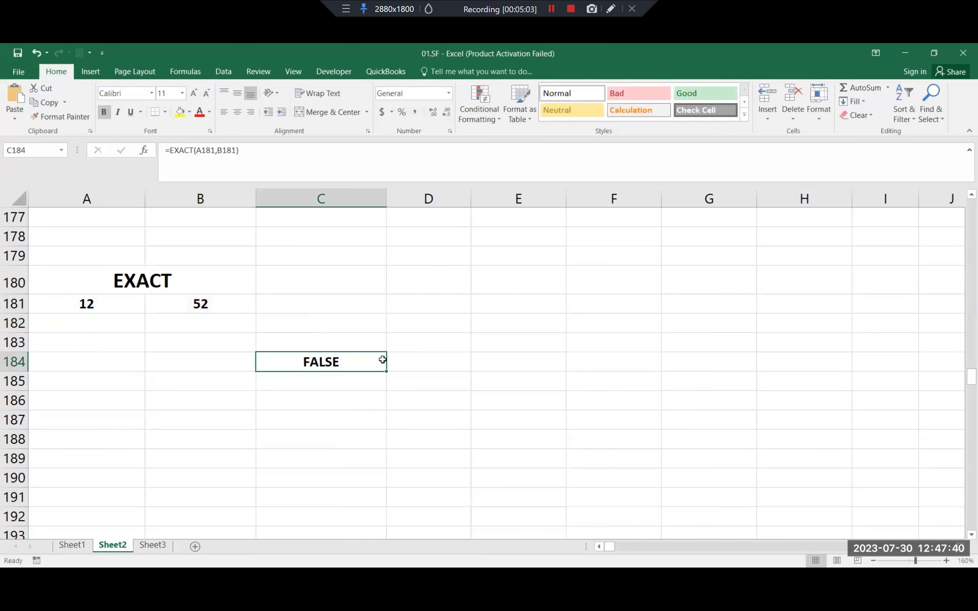
{"action": "key", "text": "ctrl+z"}
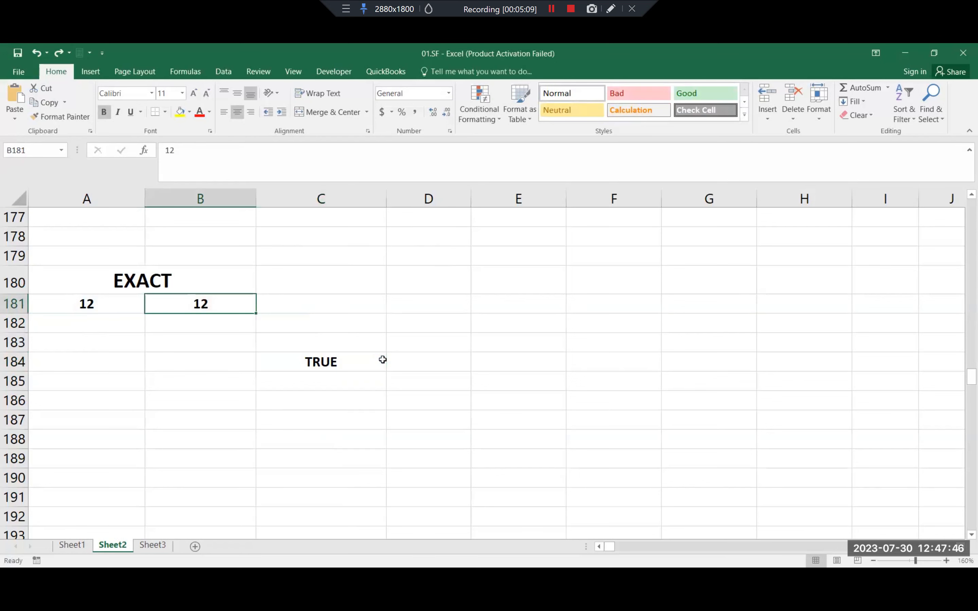
- Open the EXACT formula in cell C184 for editing
{"action": "double_click", "coordinate": [382, 359]}
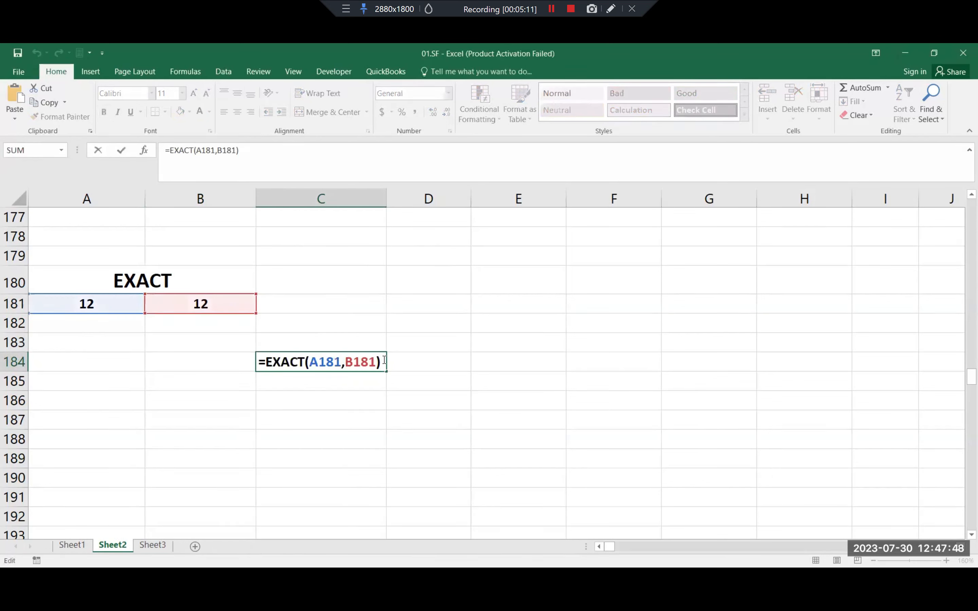